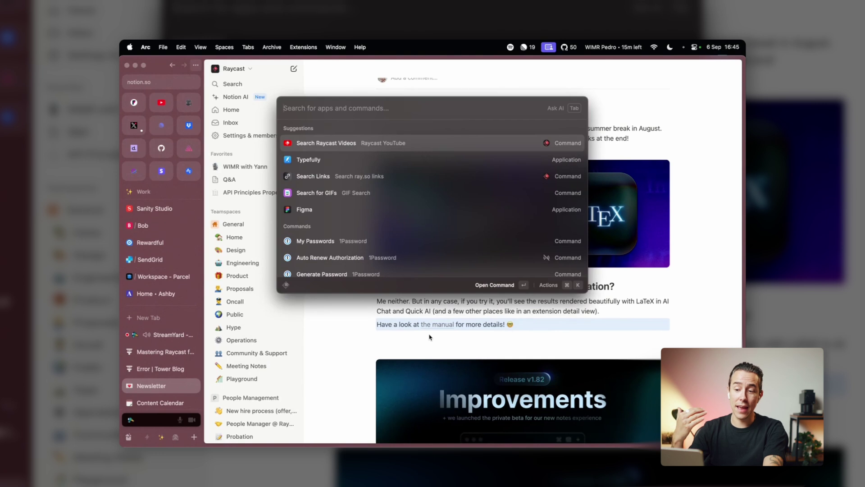
# Step: Run the 'Newsletter: Convert MD to HTML' AI command from an 'md' search
pyautogui.write('md')
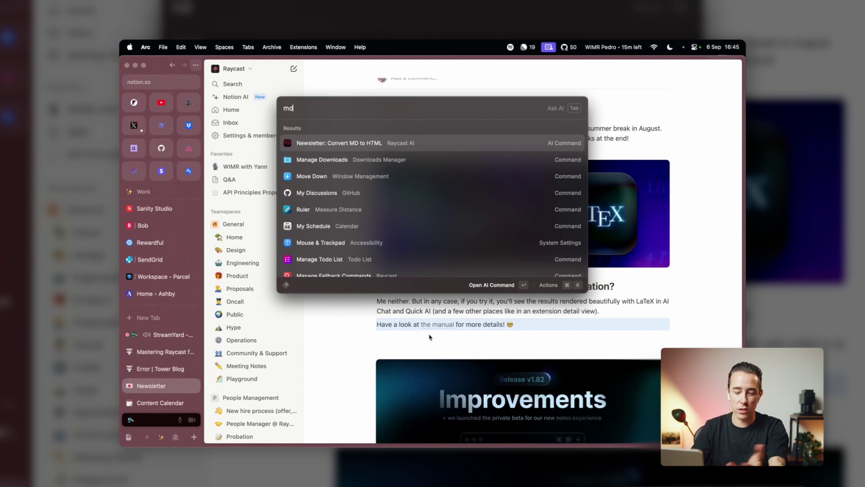
pyautogui.press('Return')
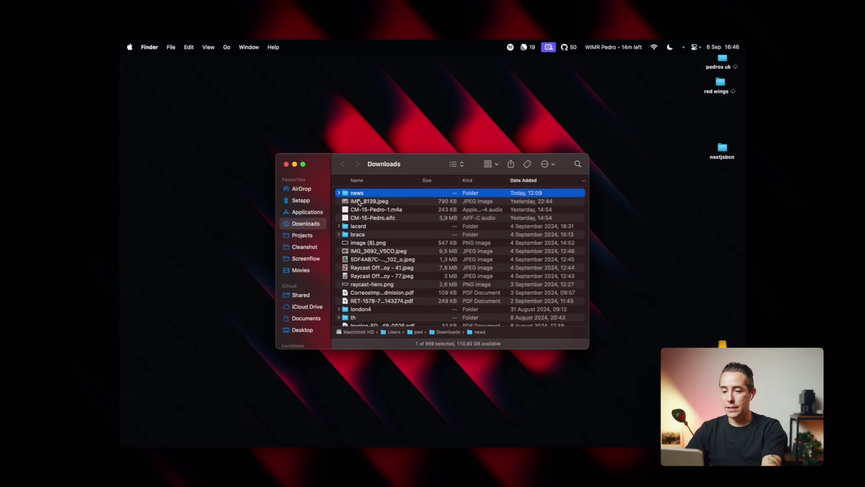
# Step: Search Raycast for 'download ma' to list the Downloads Manager commands
pyautogui.hotkey('alt', 'space')
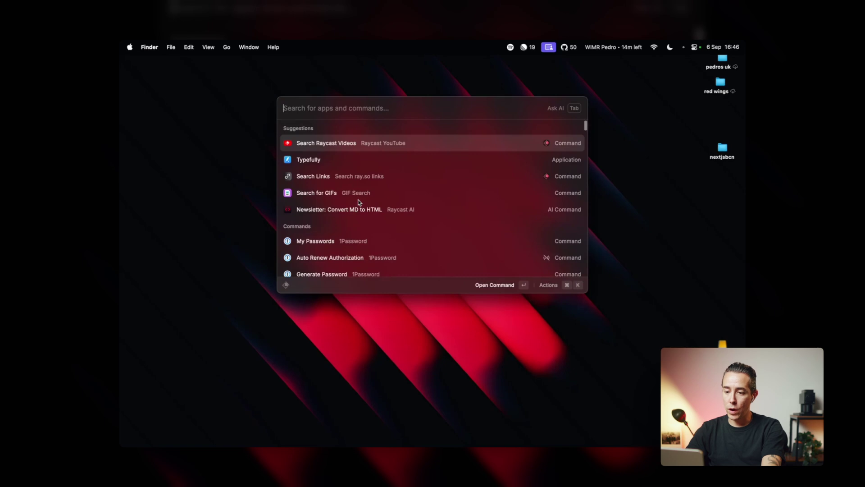
pyautogui.write('quick')
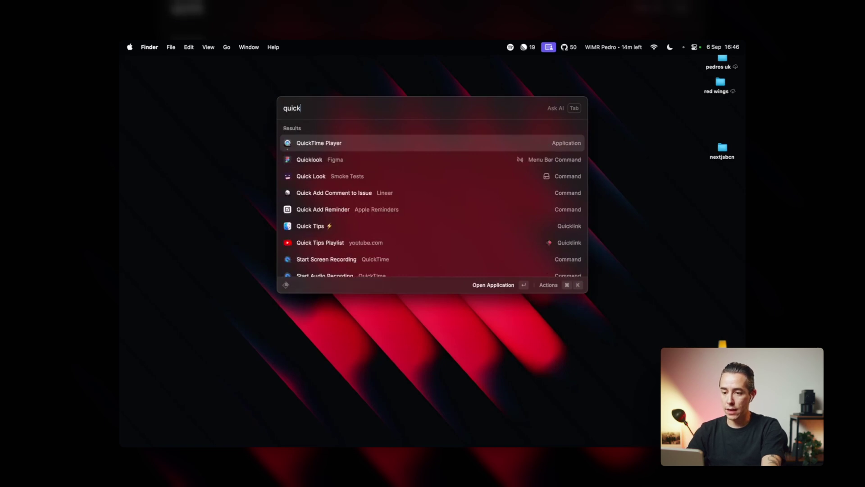
pyautogui.press('super+BackSpace')
pyautogui.write('download mana')
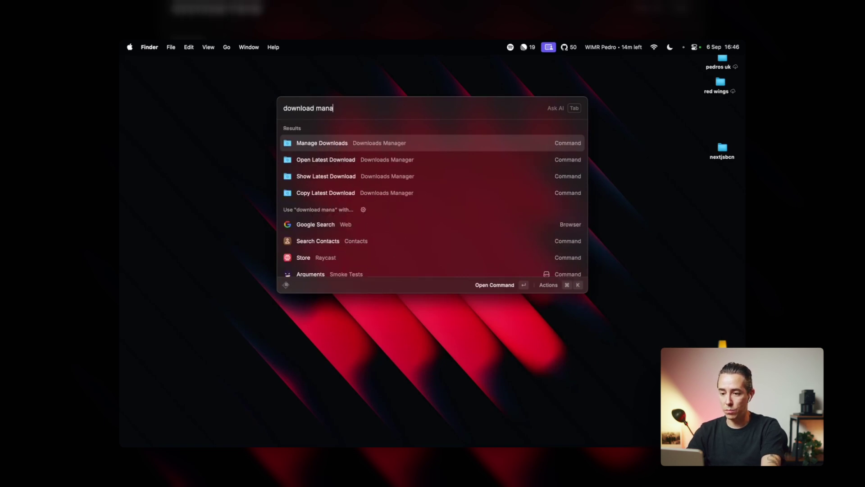
# Step: Browse the download commands and run Show Latest Download to reveal the news folder
pyautogui.click(326, 177)
pyautogui.click(326, 193)
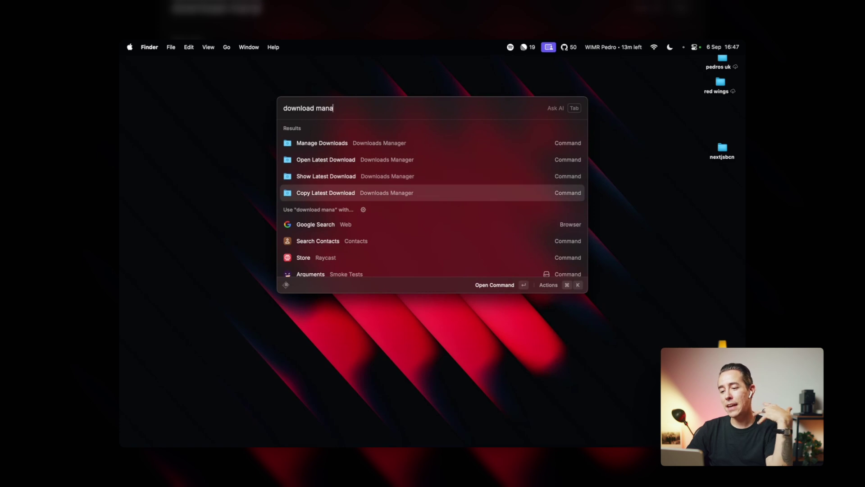
pyautogui.click(326, 159)
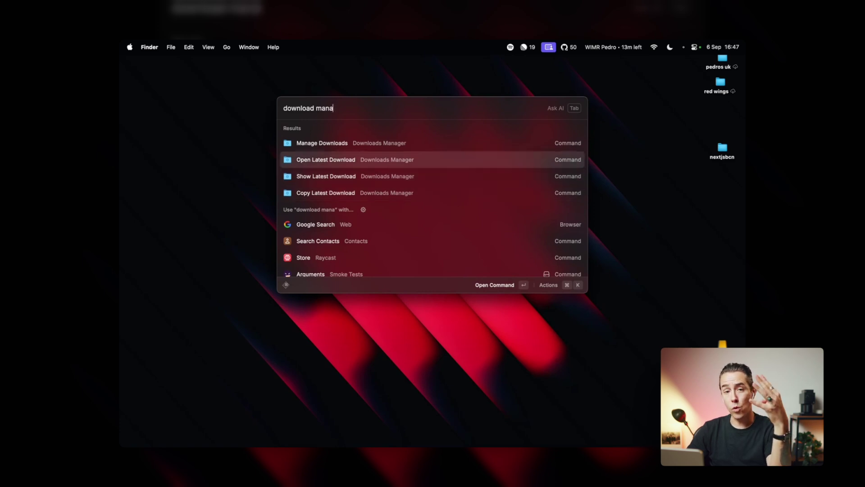
pyautogui.click(323, 143)
pyautogui.click(326, 159)
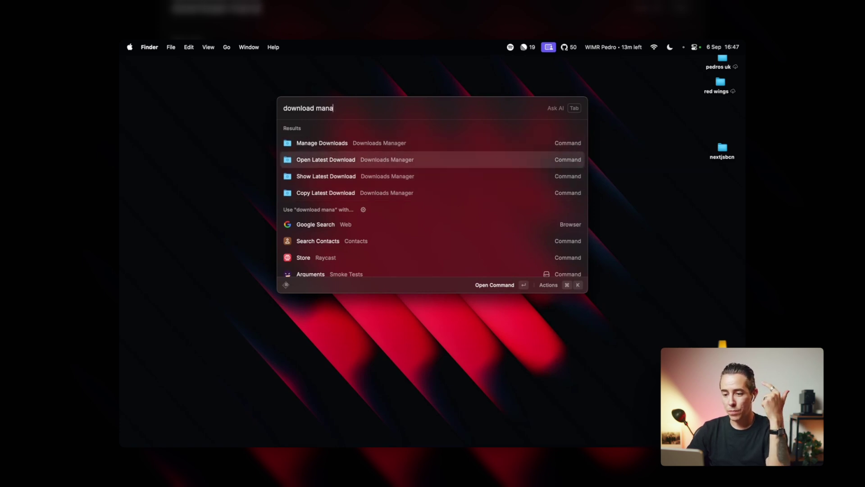
pyautogui.click(325, 176)
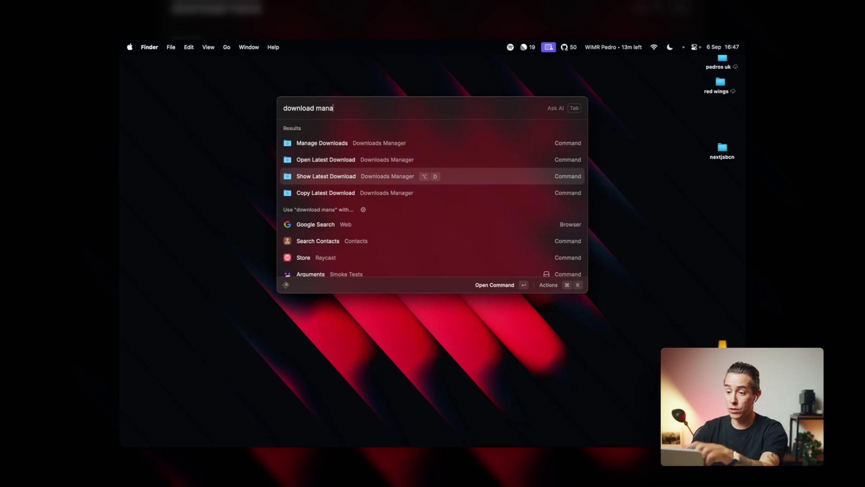
pyautogui.click(326, 192)
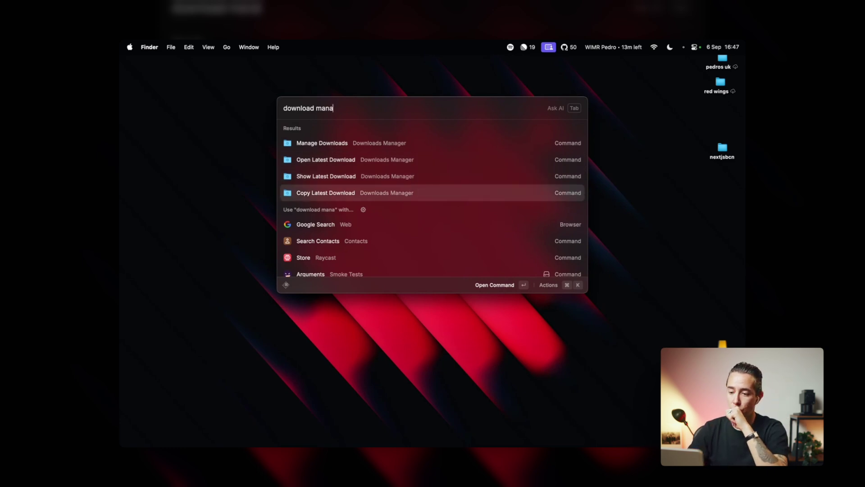
pyautogui.click(326, 177)
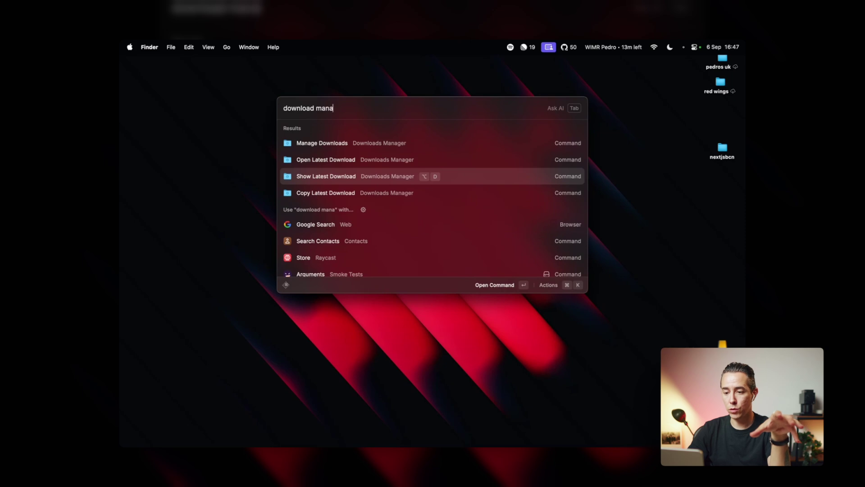
pyautogui.press('Return')
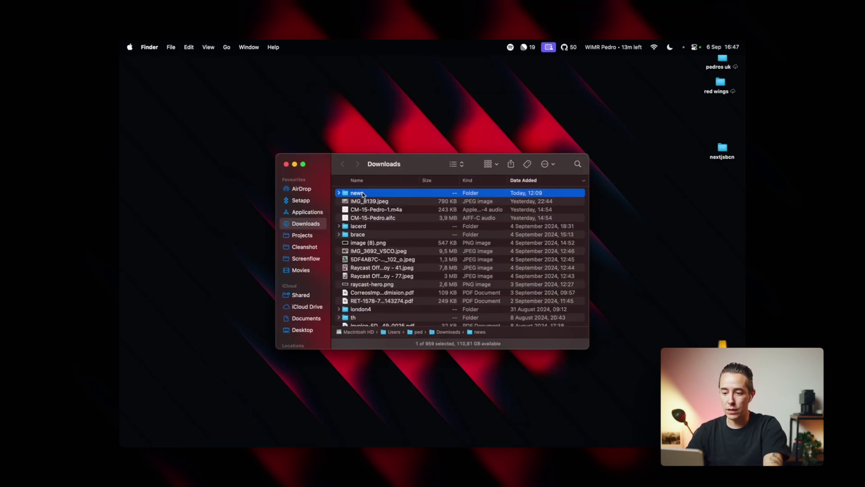
pyautogui.click(386, 259)
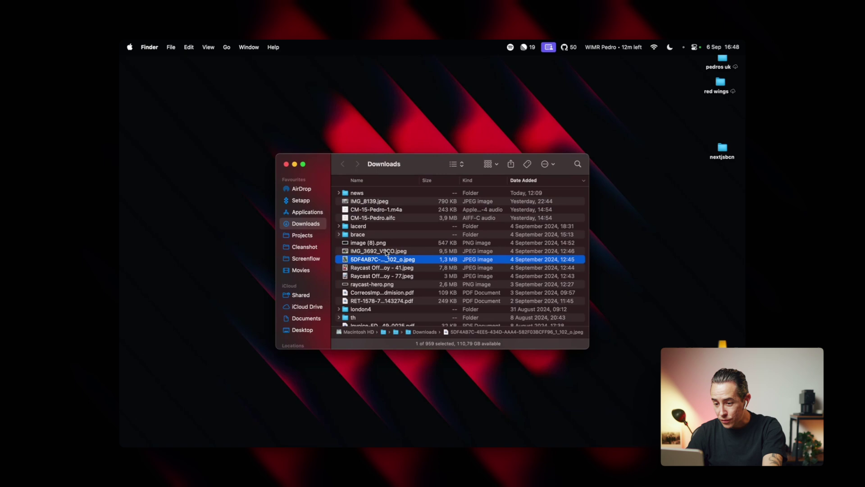
pyautogui.click(386, 284)
pyautogui.press('space')
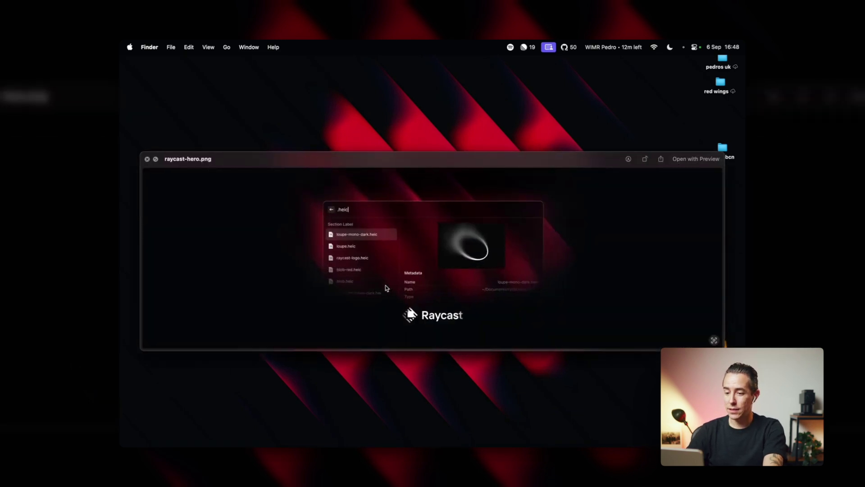
pyautogui.press('space')
pyautogui.scroll(-5, 385, 288)
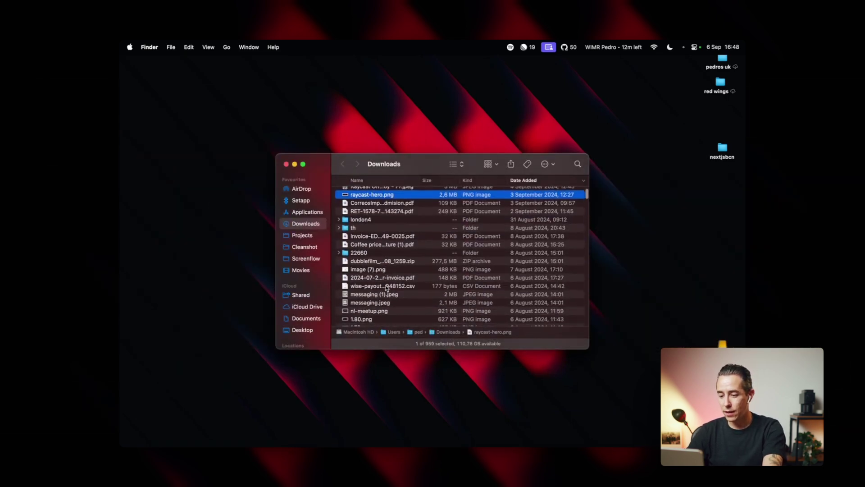
pyautogui.scroll(-2, 386, 255)
pyautogui.click(384, 301)
pyautogui.press('space')
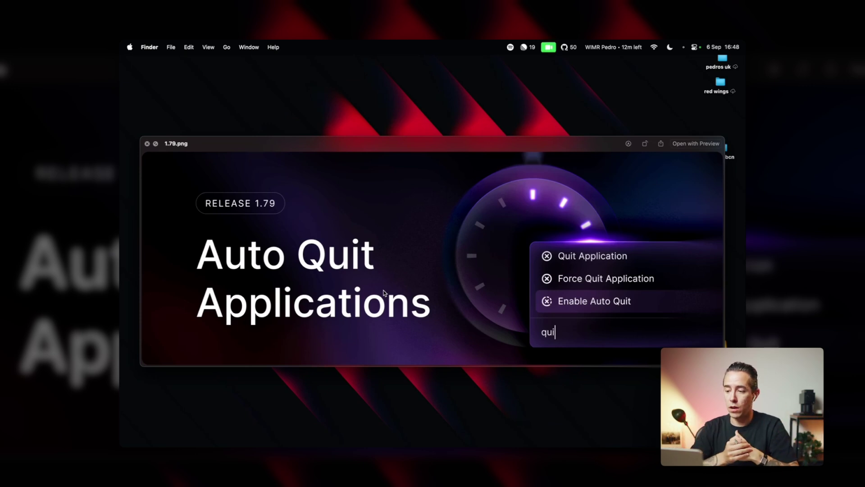
pyautogui.press('space')
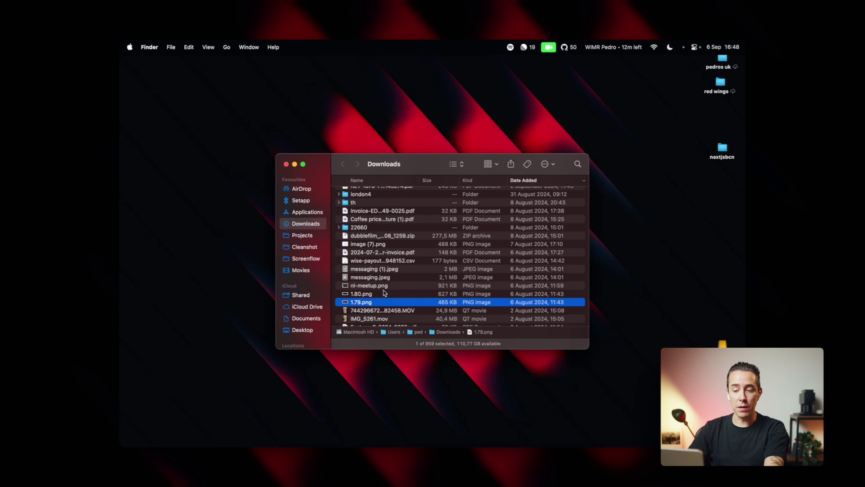
pyautogui.scroll(5, 384, 293)
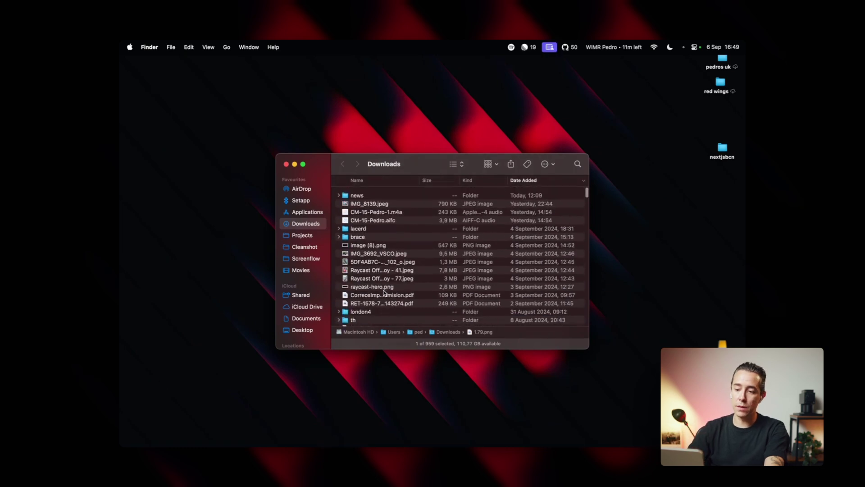
pyautogui.click(386, 194)
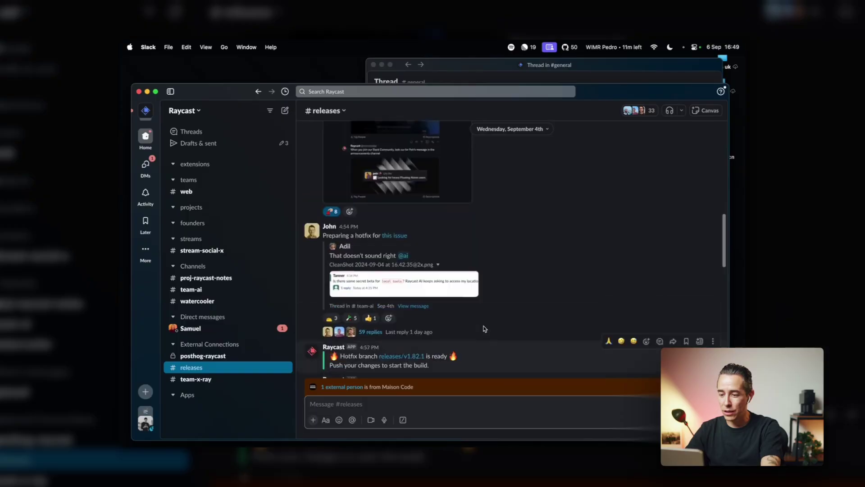
# Step: Download the first Release 1.82 AI Chat Attachments image from #releases and show Downloads
pyautogui.scroll(15, 483, 326)
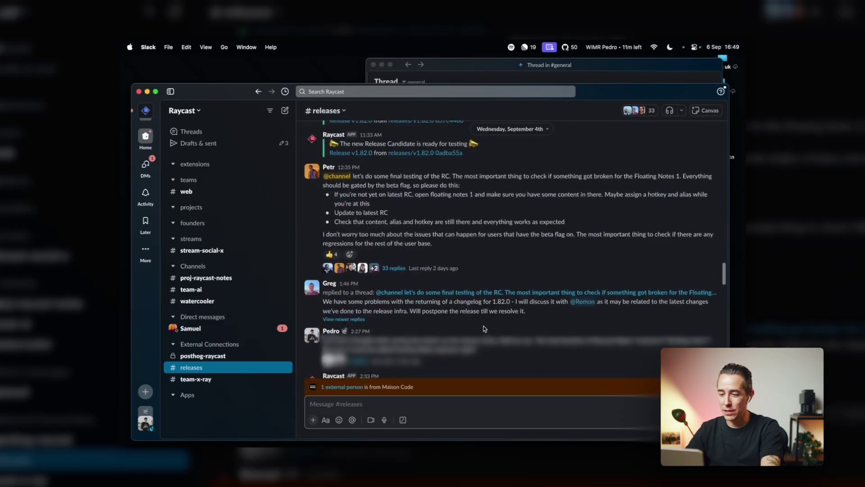
pyautogui.scroll(10, 484, 326)
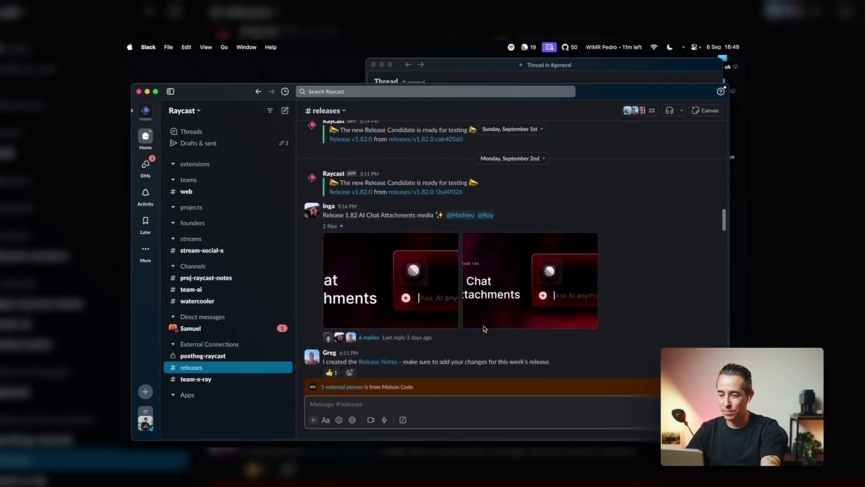
pyautogui.click(560, 220)
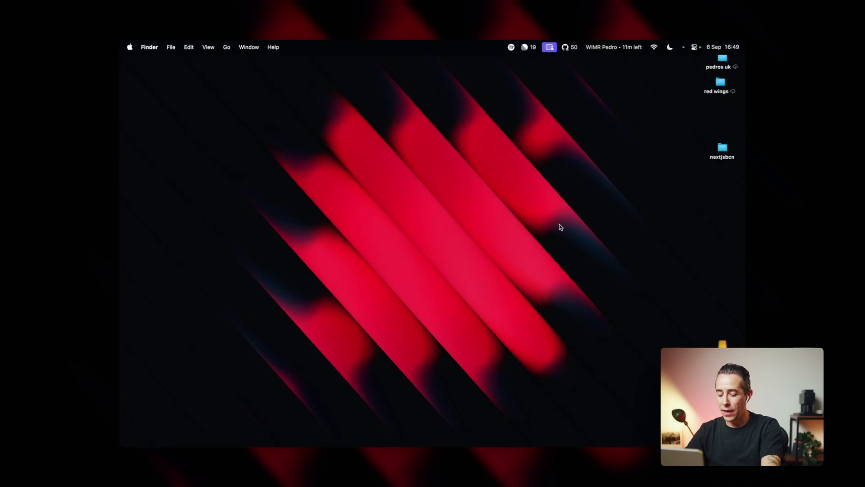
pyautogui.press('super+alt+l')
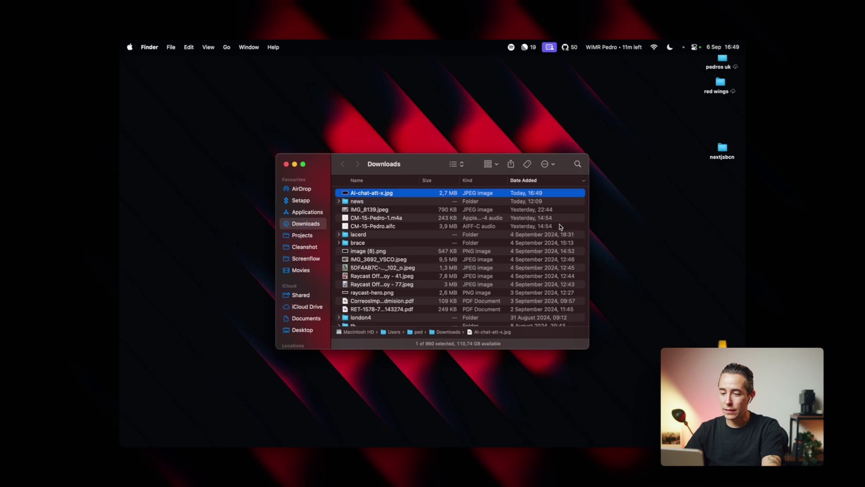
# Step: Quick Look AI-chat-att-x.jpg in Downloads and close the preview
pyautogui.press('space')
pyautogui.press('space')
pyautogui.press('space')
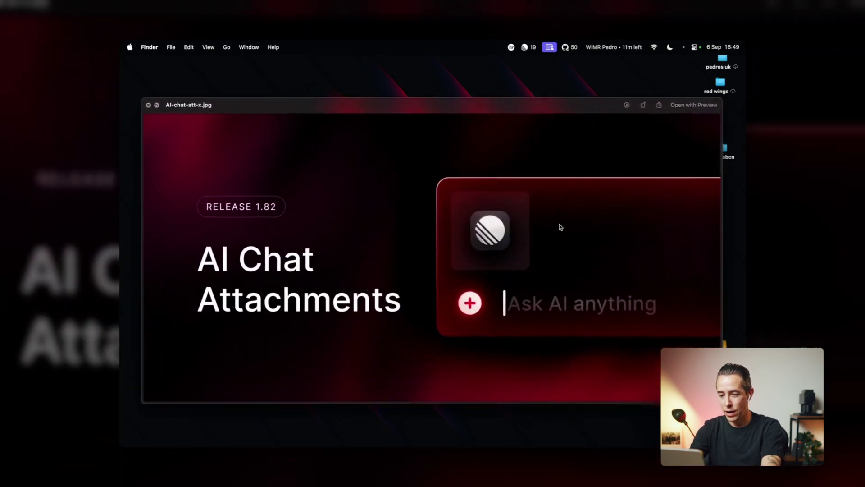
pyautogui.press('space')
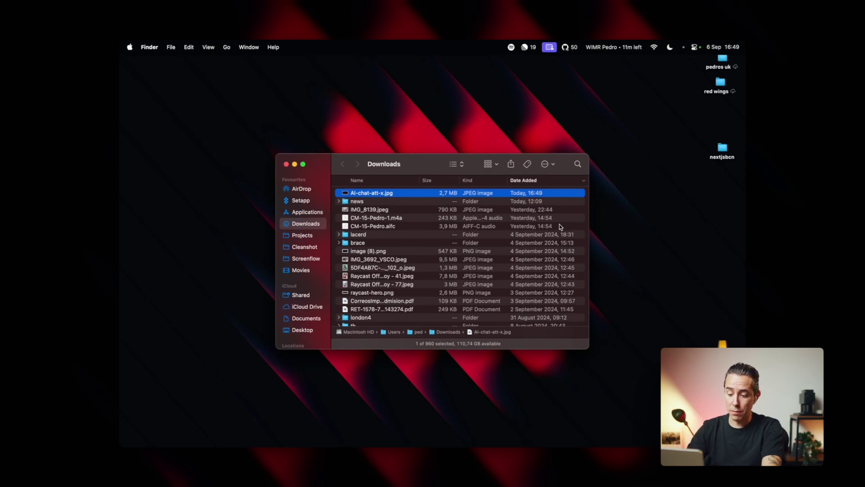
# Step: Compress AI-chat-att-x.jpg from 2.7 MB to 257 KB and Quick Look the result
pyautogui.press('super+space')
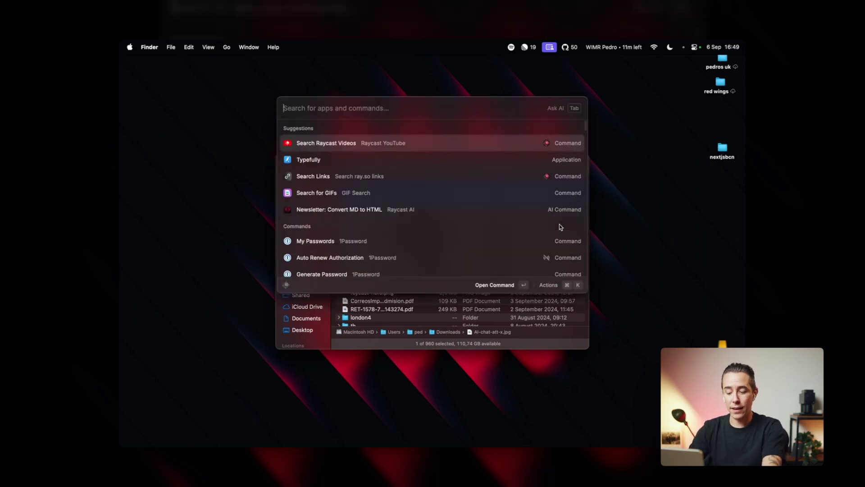
pyautogui.write('comp')
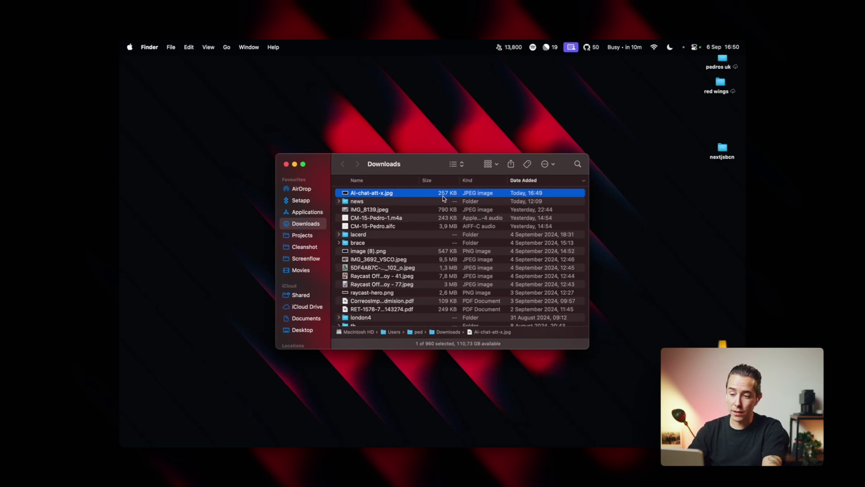
pyautogui.press('space')
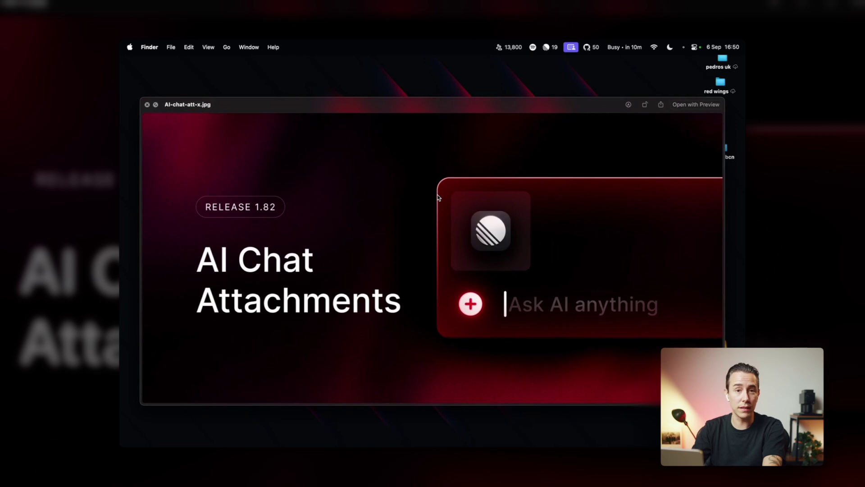
pyautogui.press('space')
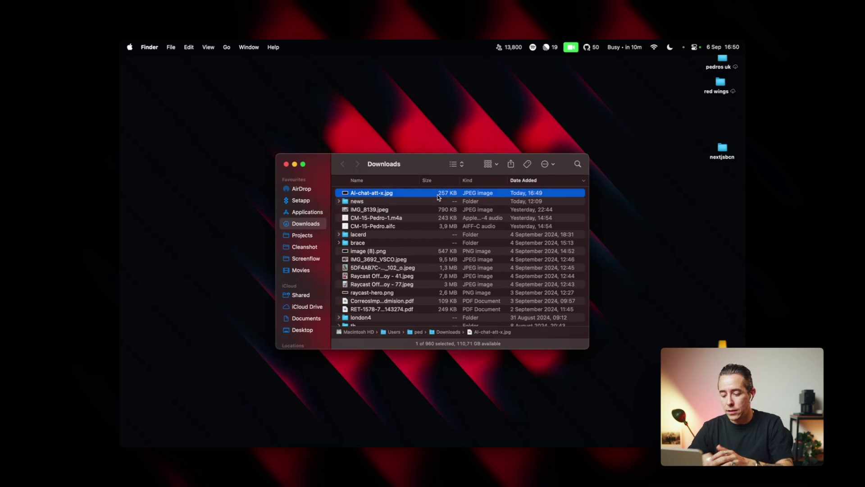
# Step: Bring up Raycast's Compress Images command again with a 'comp' search
pyautogui.press('super+space')
pyautogui.write('om')
pyautogui.press('BackSpace')
pyautogui.press('BackSpace')
pyautogui.write('comp')
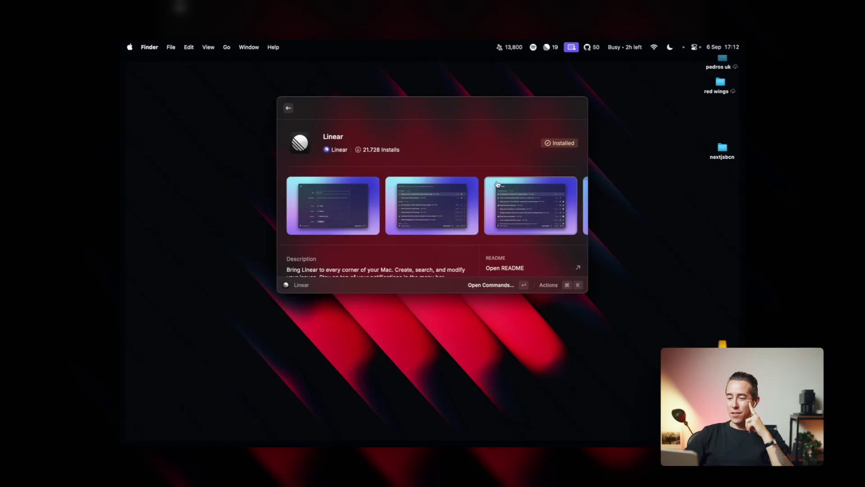
# Step: Scroll through the installed Linear extension's Store page to look it over
pyautogui.scroll(-4, 497, 184)
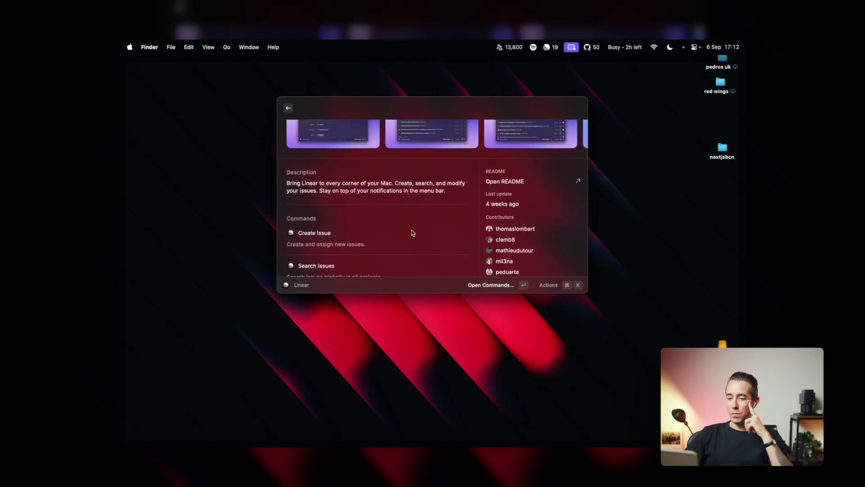
pyautogui.scroll(3, 413, 233)
pyautogui.scroll(1, 355, 198)
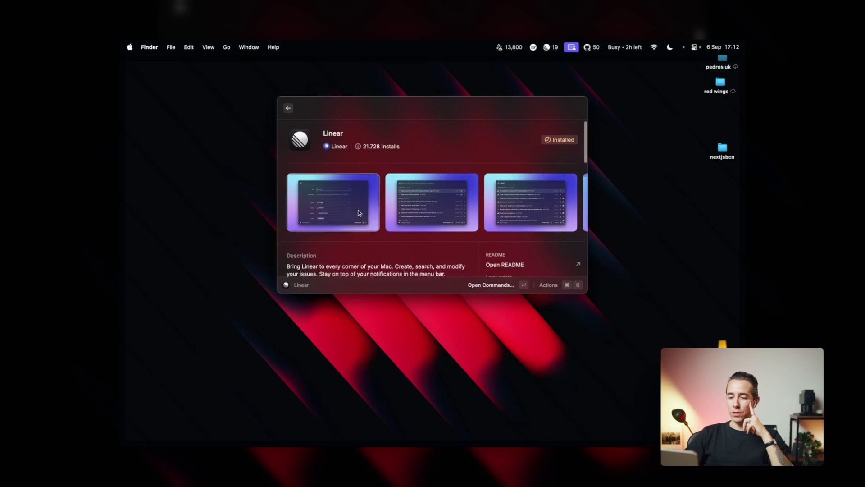
pyautogui.scroll(-2, 359, 213)
pyautogui.hscroll(3, 365, 197)
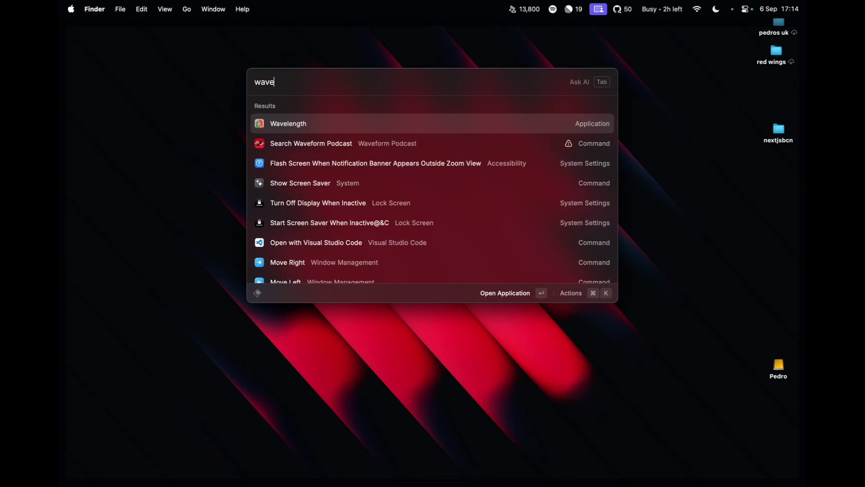
# Step: Open Search Waveform Podcast and choose Summarise Video for the Pixel 9 Pro Fold episode
pyautogui.press('Down')
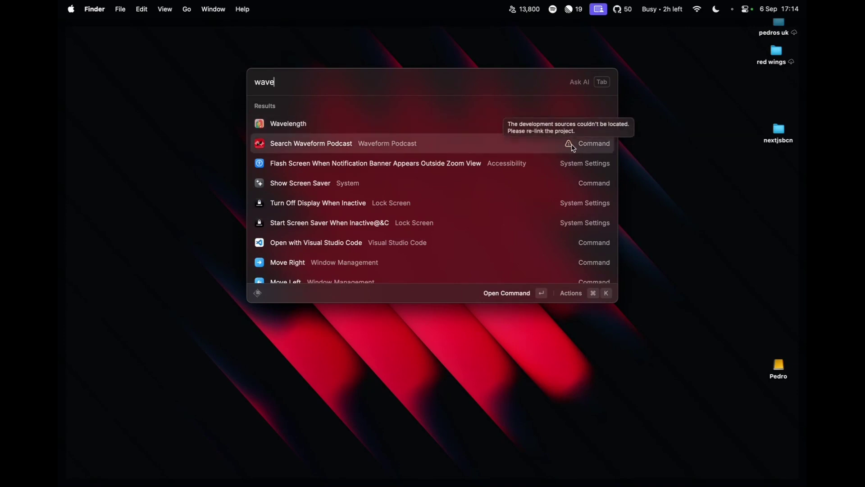
pyautogui.click(309, 142)
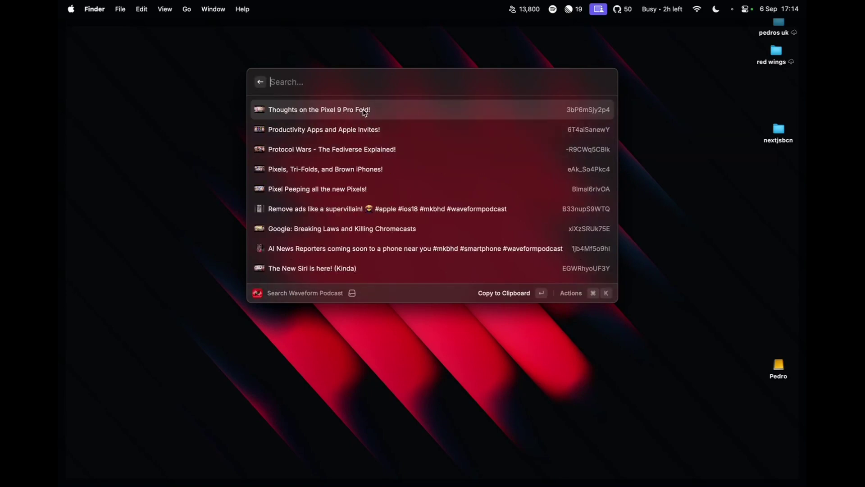
pyautogui.press('super+k')
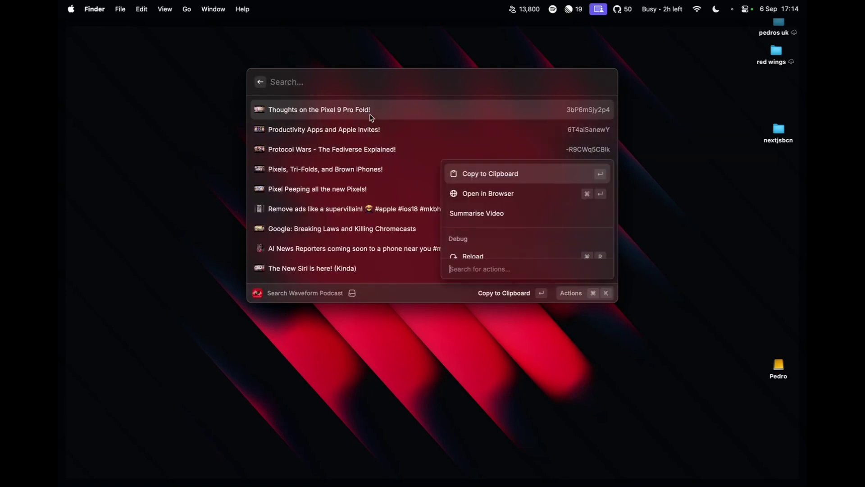
pyautogui.press('Down')
pyautogui.press('Down')
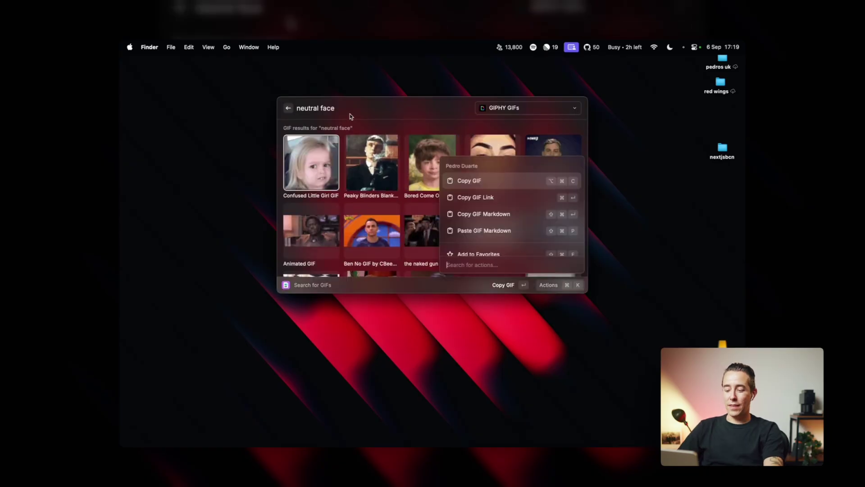
# Step: View the Confused Little Girl GIF details from the neutral face search, then return to the launcher
pyautogui.press('Down')
pyautogui.press('Down')
pyautogui.press('Down')
pyautogui.press('Down')
pyautogui.press('Down')
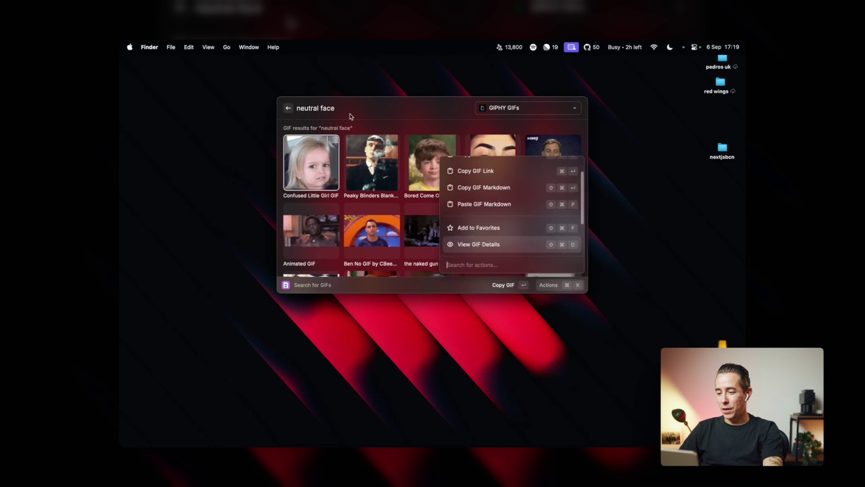
pyautogui.press('Return')
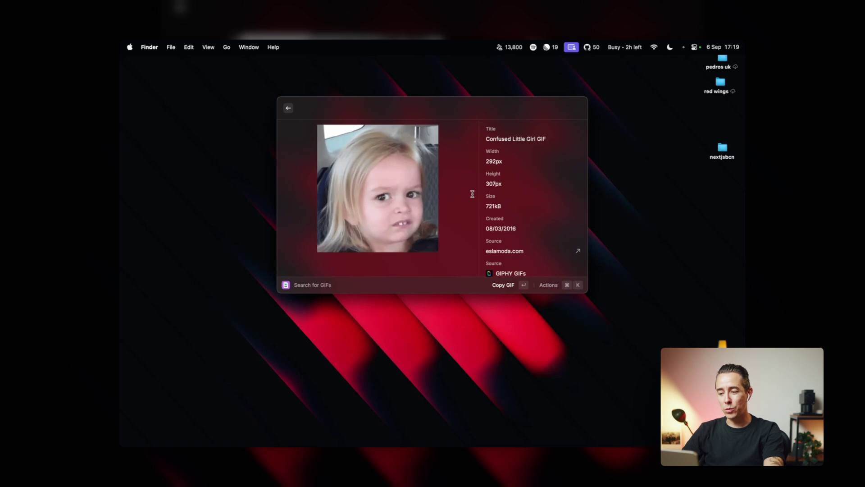
pyautogui.press('Escape')
pyautogui.press('BackSpace')
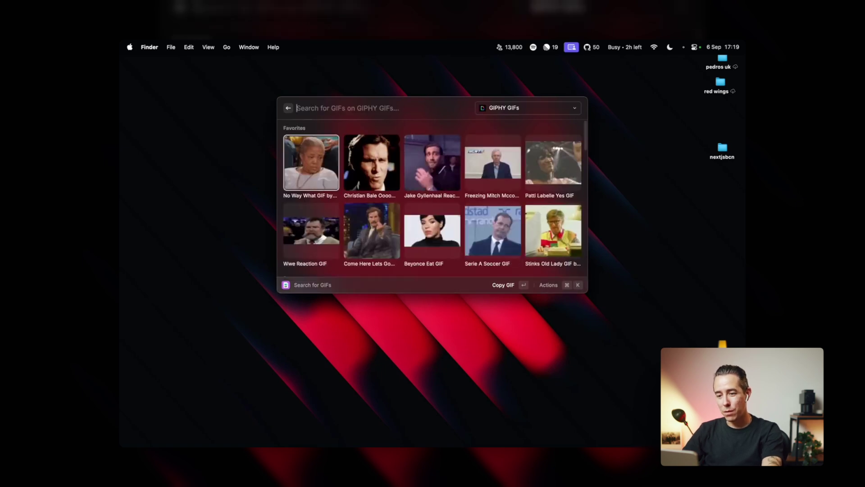
pyautogui.press('Escape')
pyautogui.press('BackSpace')
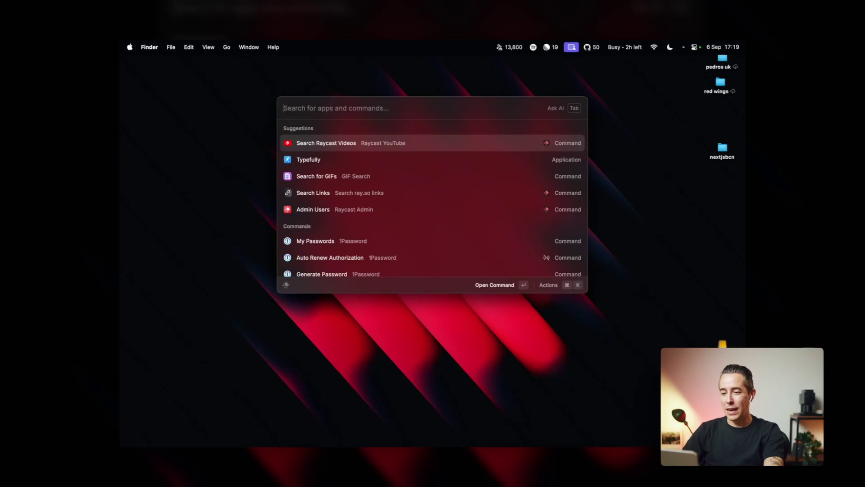
# Step: Search GIFs for 'poker face' and view the Tell Season 8 GIF details (480×480px, 2MB)
pyautogui.press('Down')
pyautogui.press('Down')
pyautogui.press('Return')
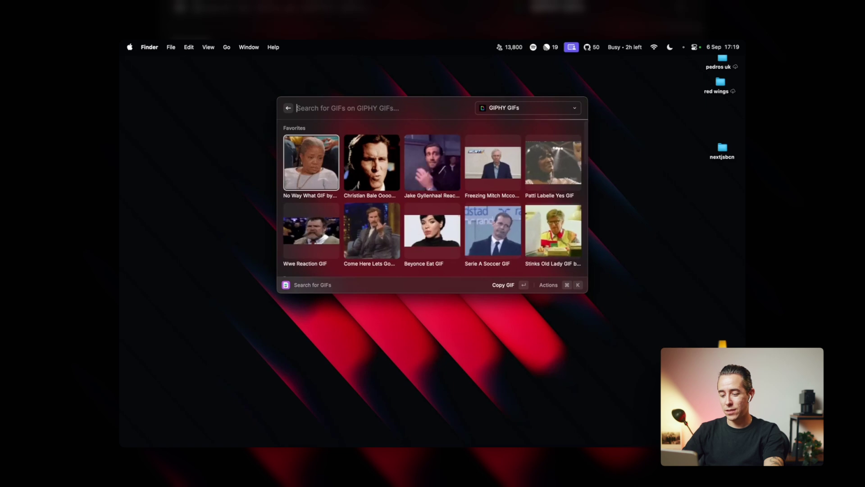
pyautogui.write('poker face')
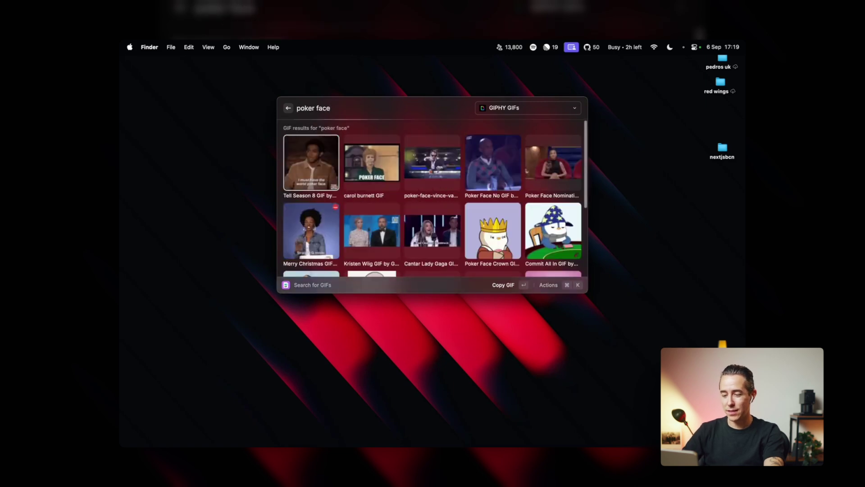
pyautogui.press('super+k')
pyautogui.write('det')
pyautogui.press('Return')
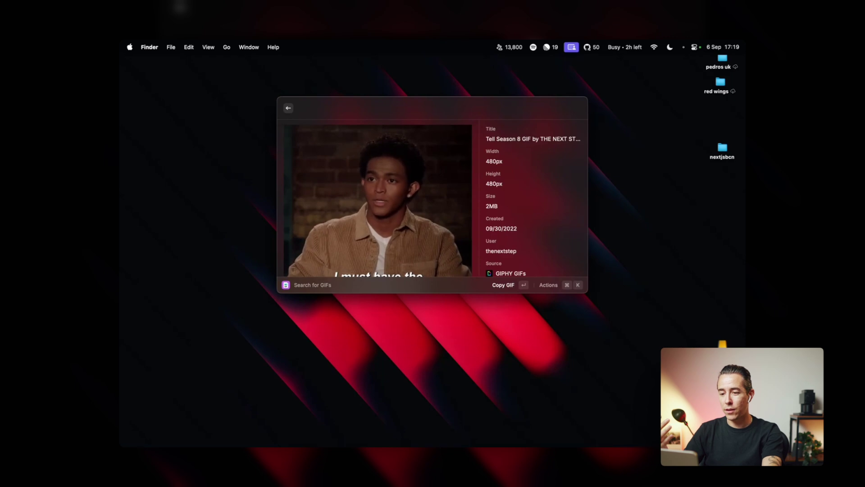
pyautogui.press('Escape')
pyautogui.press('Escape')
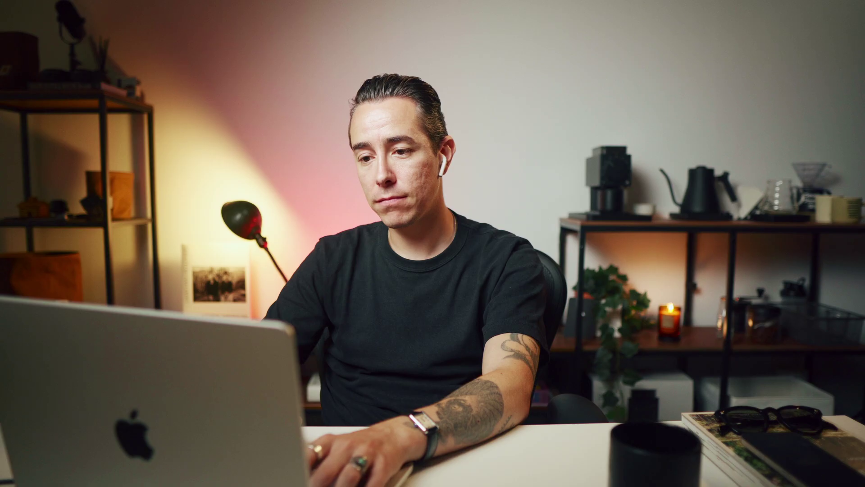